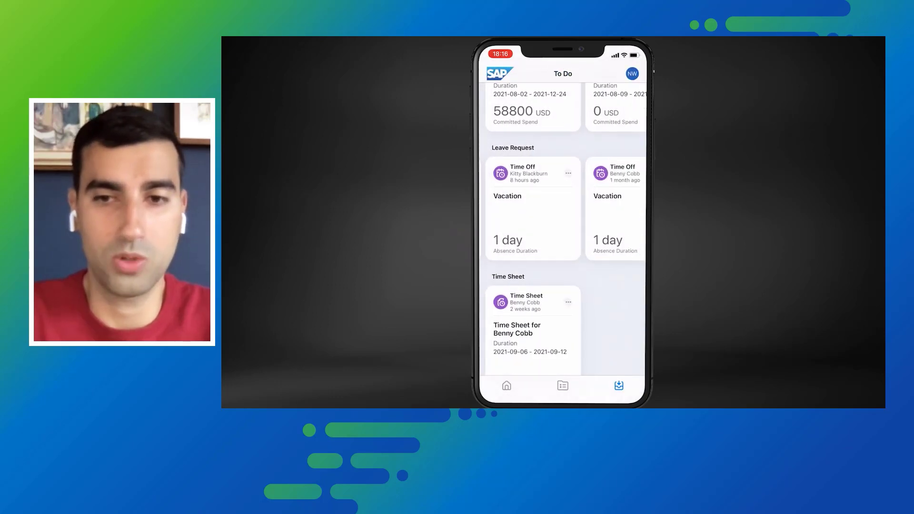
scroll(562, 209, "right", 1)
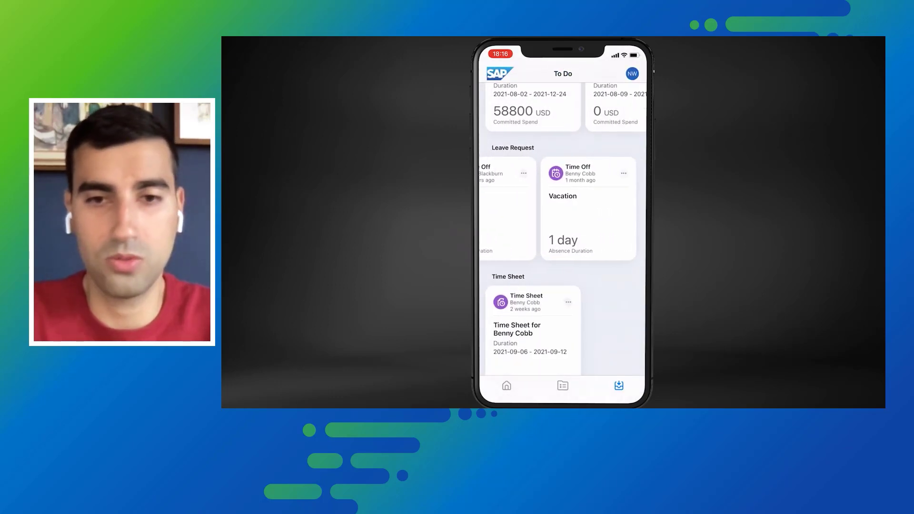
scroll(562, 208, "left", 2)
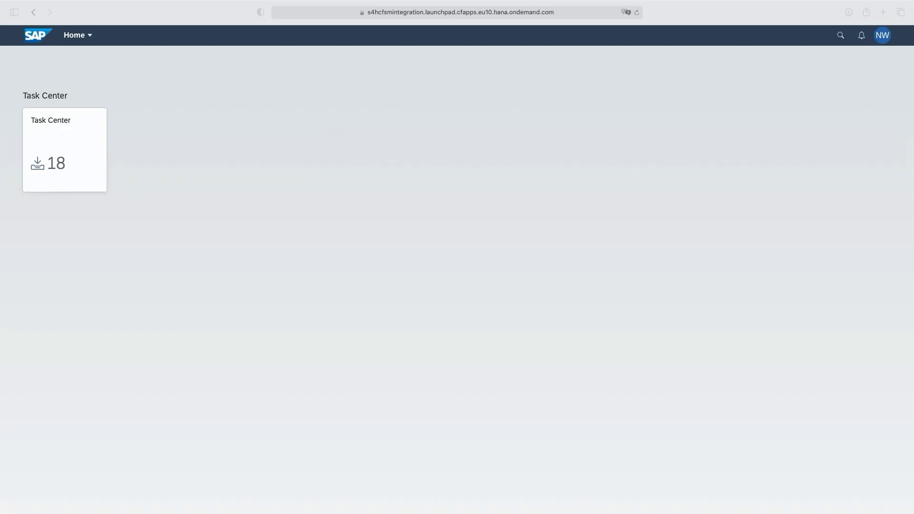
Open Task Center from the launchpad home page and look through the full task list.
left_click(882, 35)
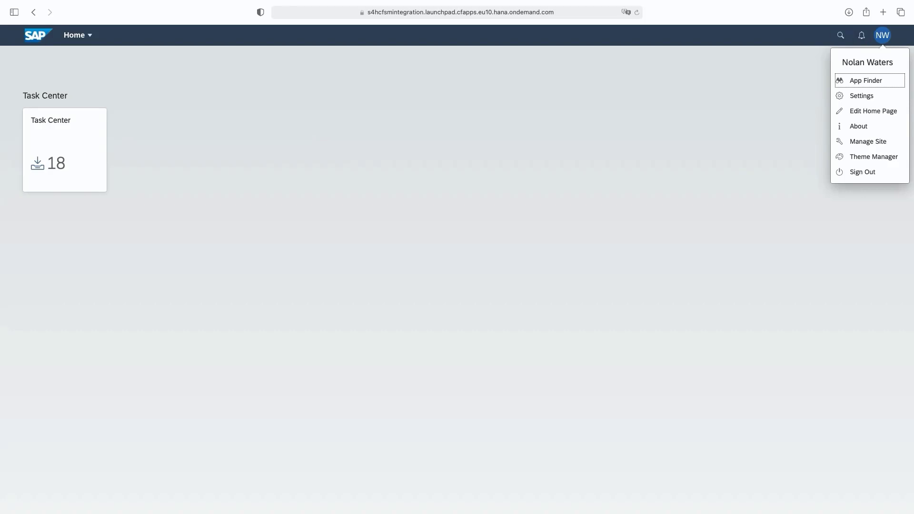
key("Escape")
left_click(65, 150)
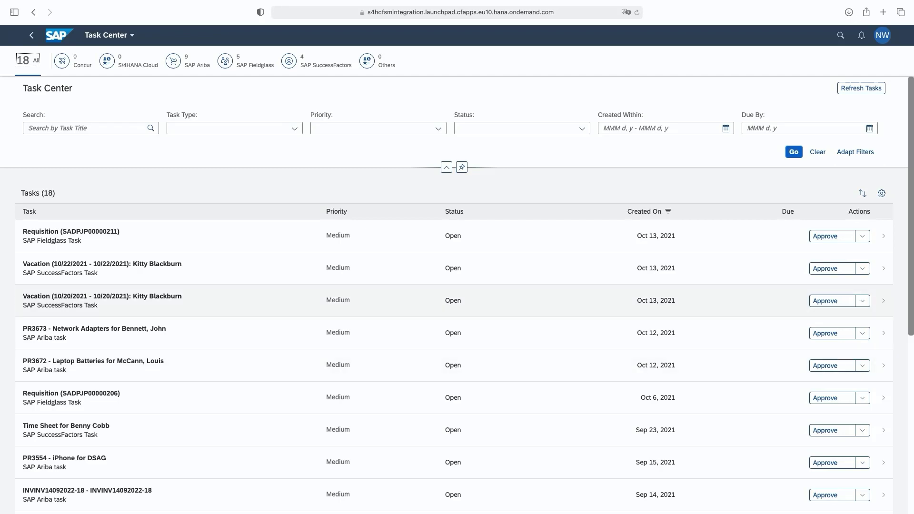
scroll(90, 295, "down", 1)
scroll(90, 296, "down", 6)
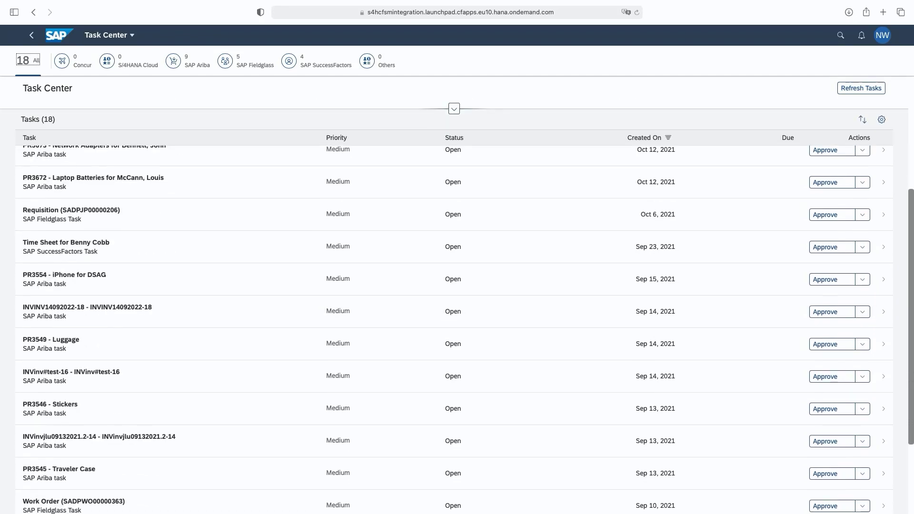
scroll(457, 295, "down", 5)
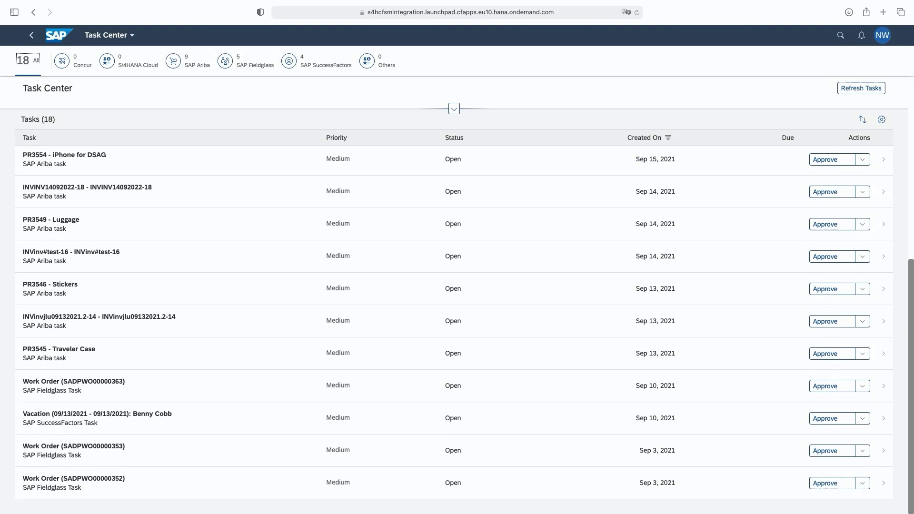
scroll(457, 328, "up", 10)
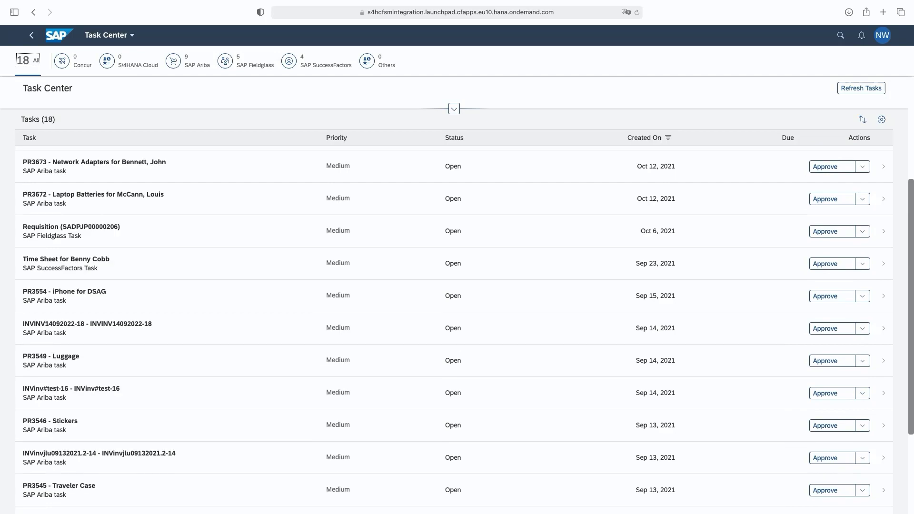
scroll(456, 329, "up", 4)
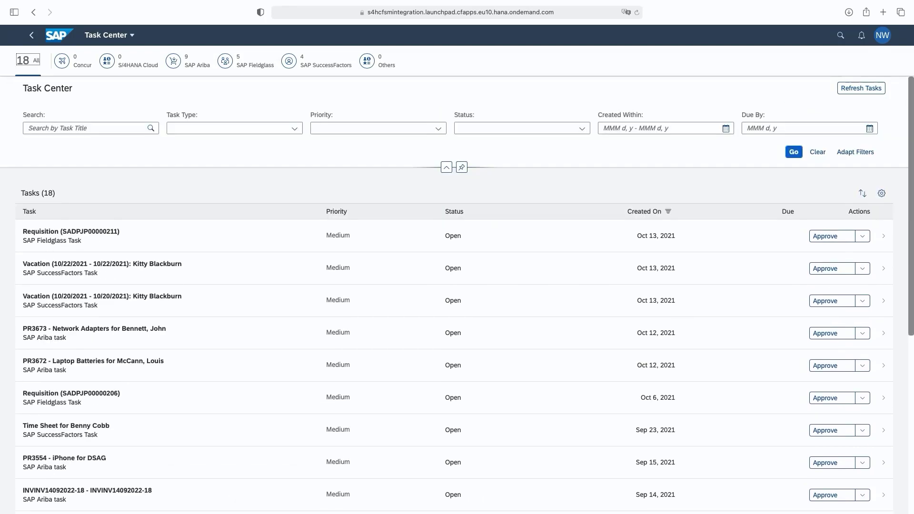
Look at the tasks of each source system in turn, from Concur through Others, and return to all tasks.
left_click(62, 61)
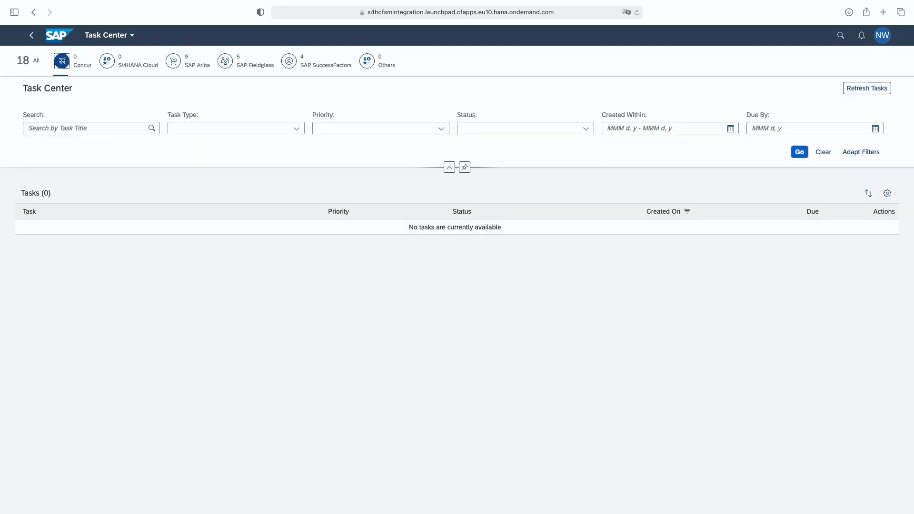
key("Right")
key("Return")
key("Right")
key("Return")
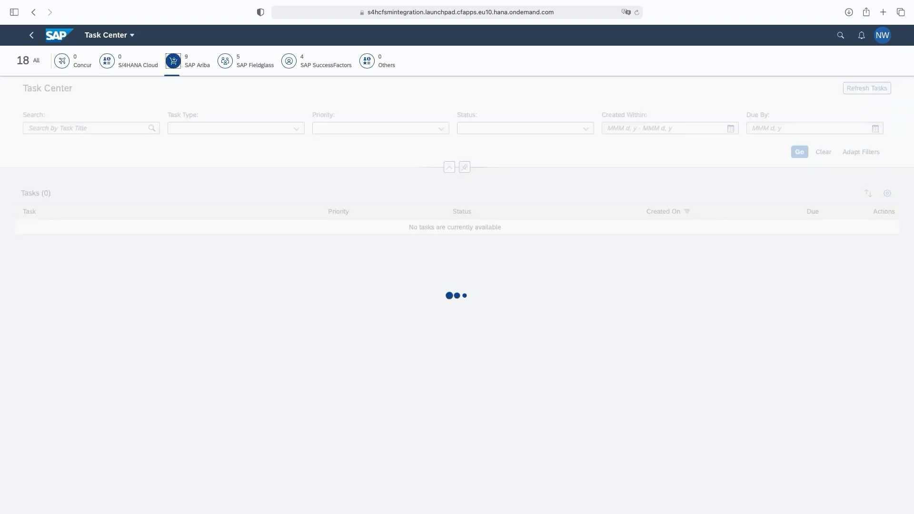
key("Right")
key("Return")
key("Right")
key("Return")
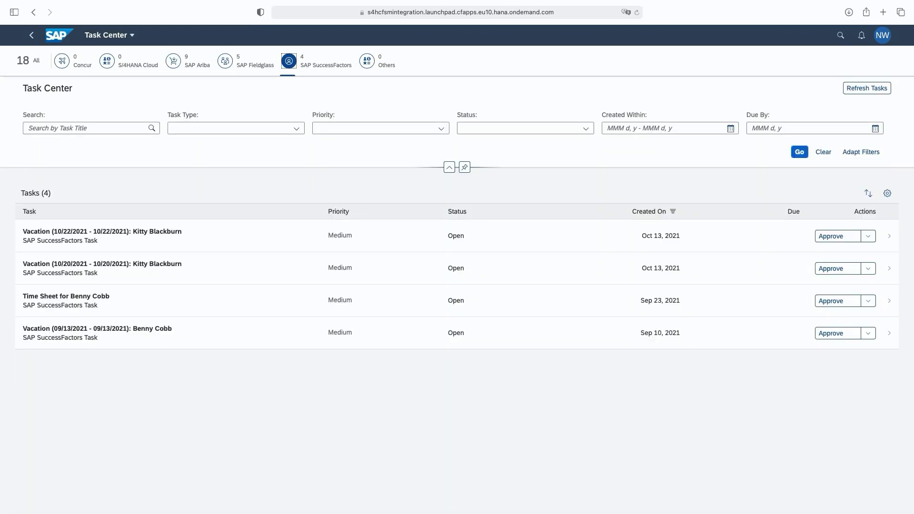
key("Right")
key("Return")
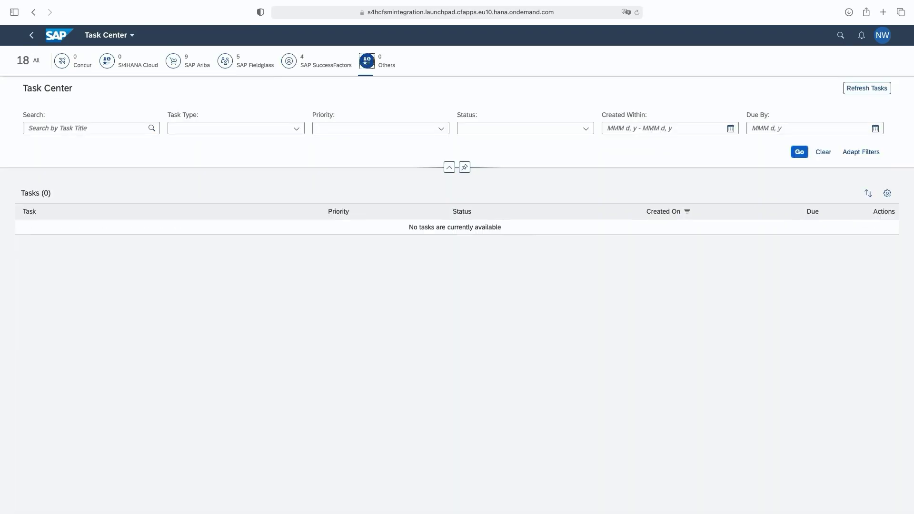
key("Right")
key("Return")
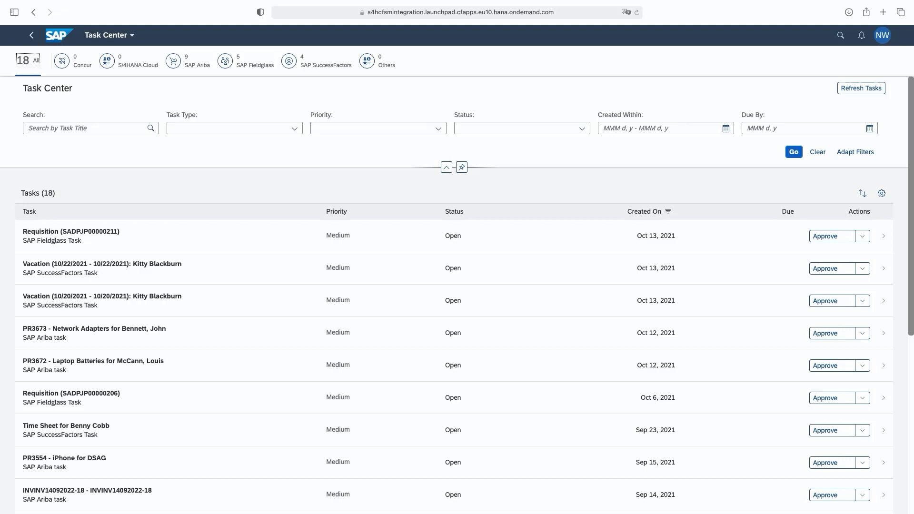
View the SAP Ariba and SAP Fieldglass tasks separately, and go back to the complete task list.
left_click(173, 60)
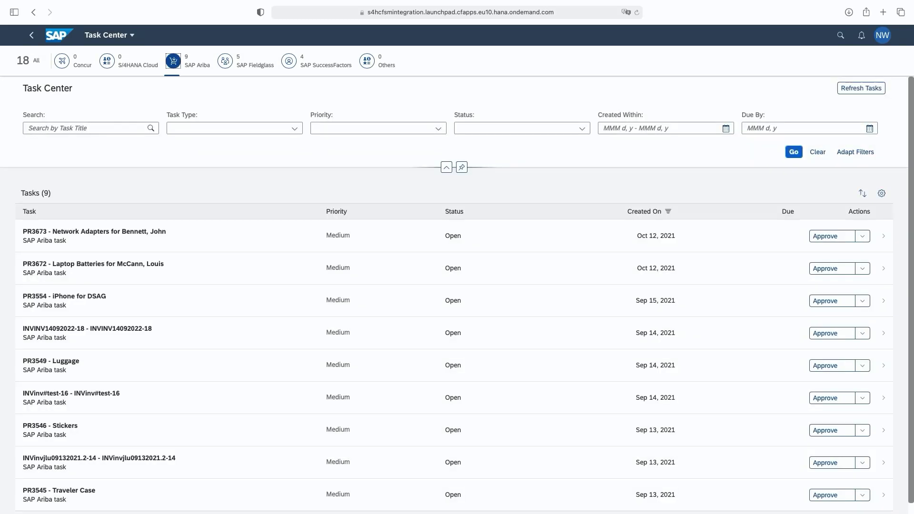
left_click(225, 61)
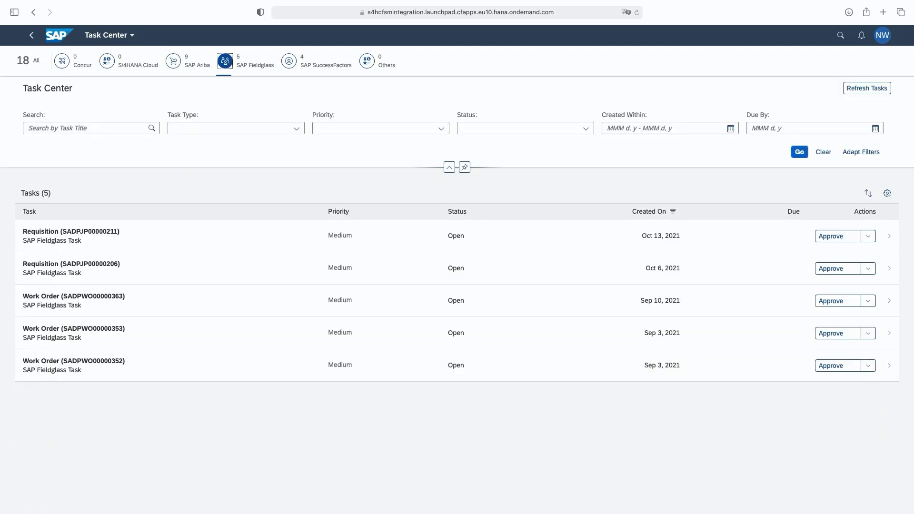
left_click(29, 60)
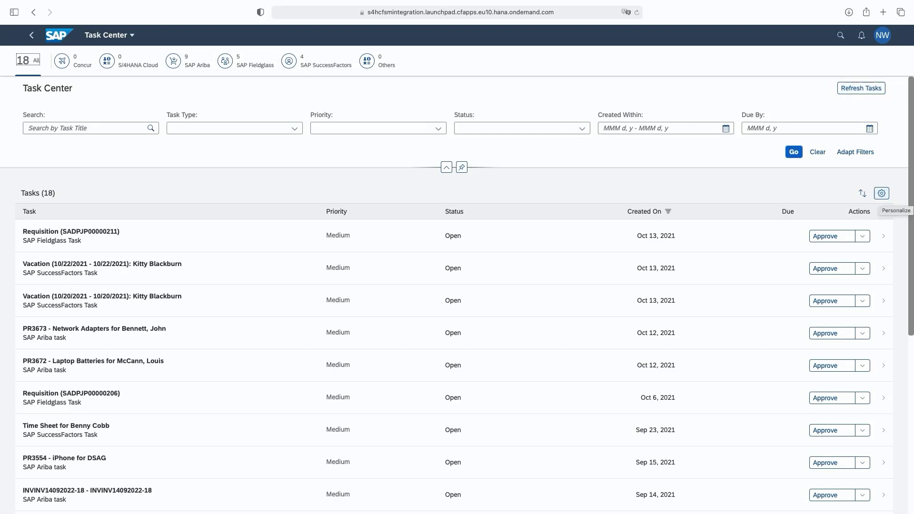
Try hiding the Priority column in the task table's column settings, and restore it before closing them.
left_click(881, 193)
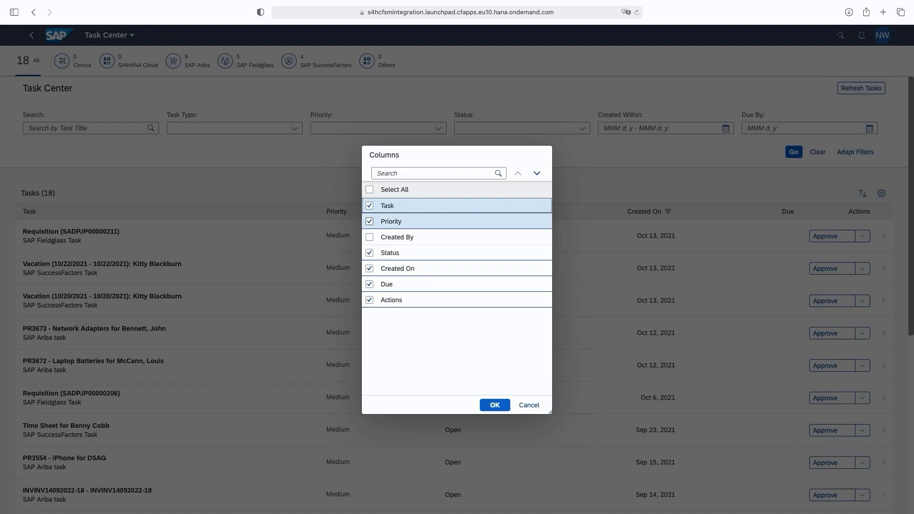
left_click(369, 221)
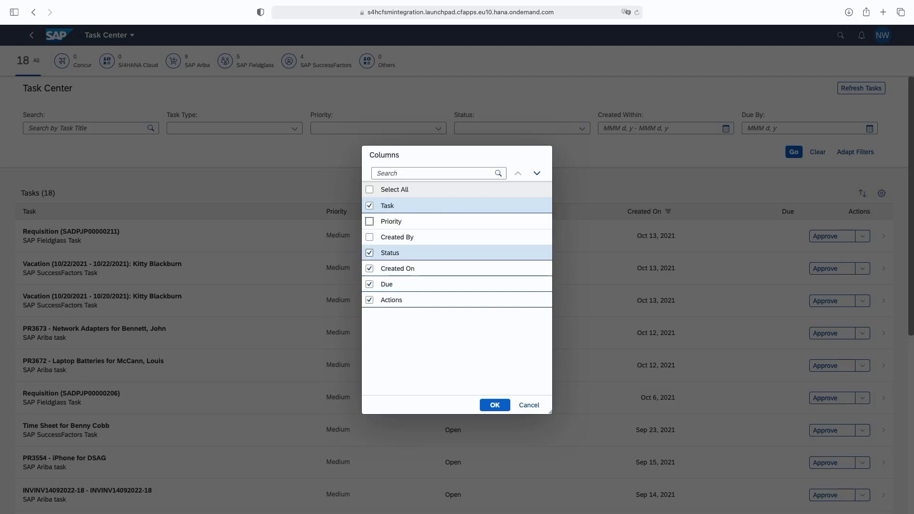
left_click(369, 222)
left_click(494, 405)
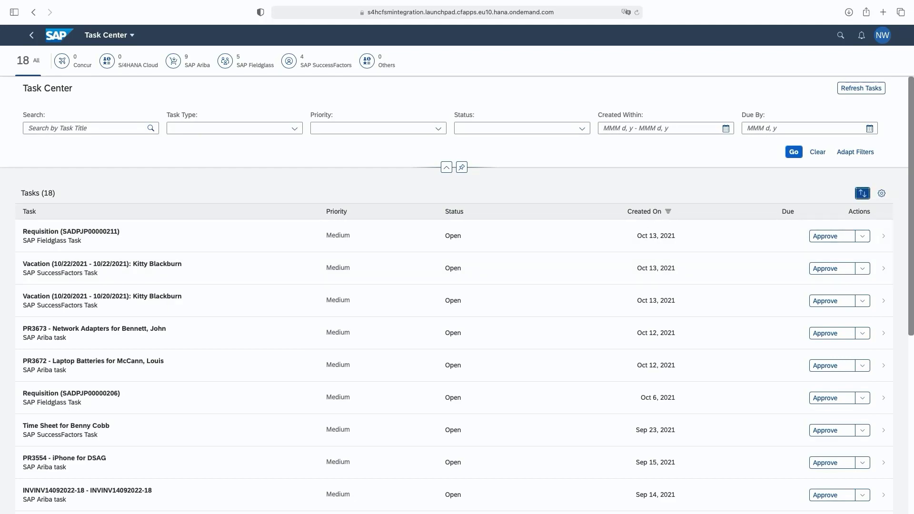
Examine the task list's sort order and sort criteria, and the choices of the priority filter.
left_click(862, 192)
left_click(411, 230)
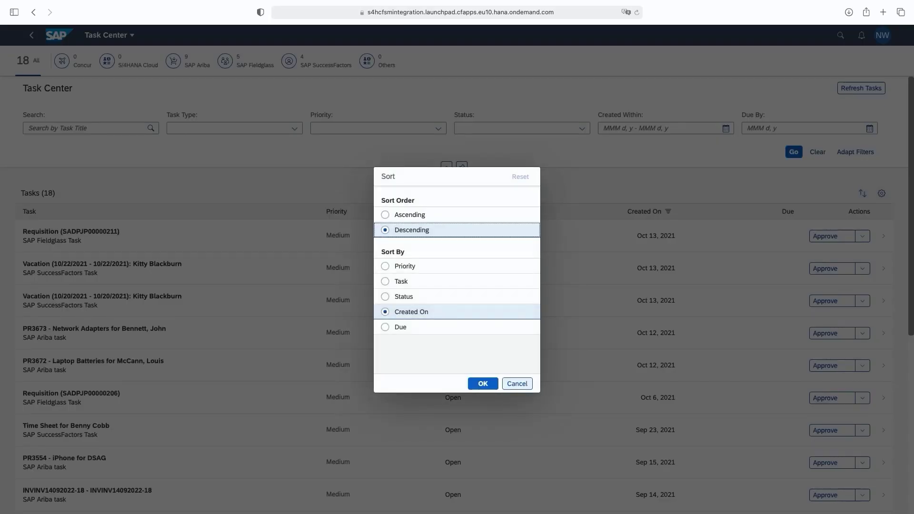
left_click(517, 383)
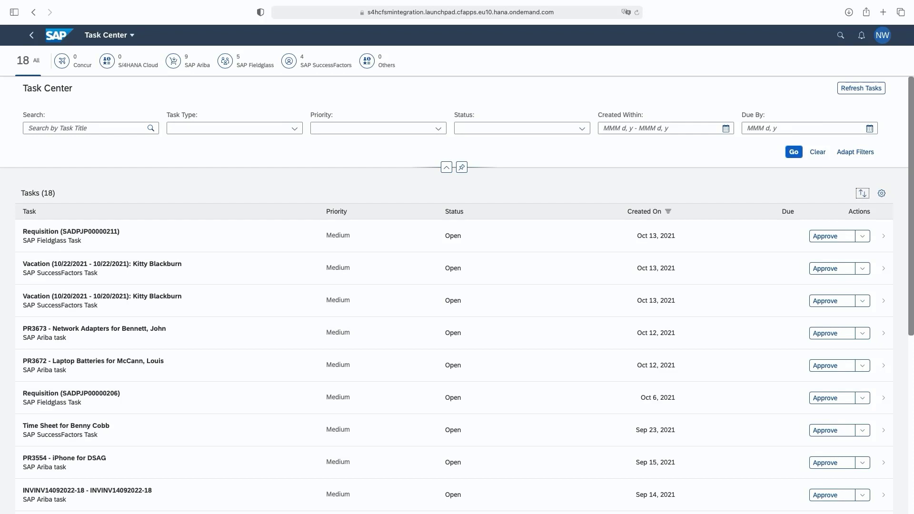
left_click(438, 128)
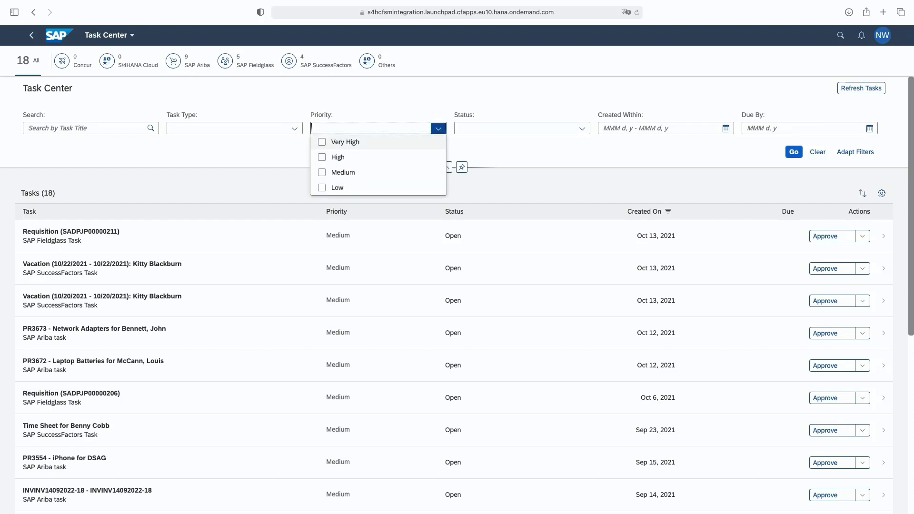
Show only SAP Ariba tasks and filter them by the task type Procurement Purchase Requisition.
left_click(294, 128)
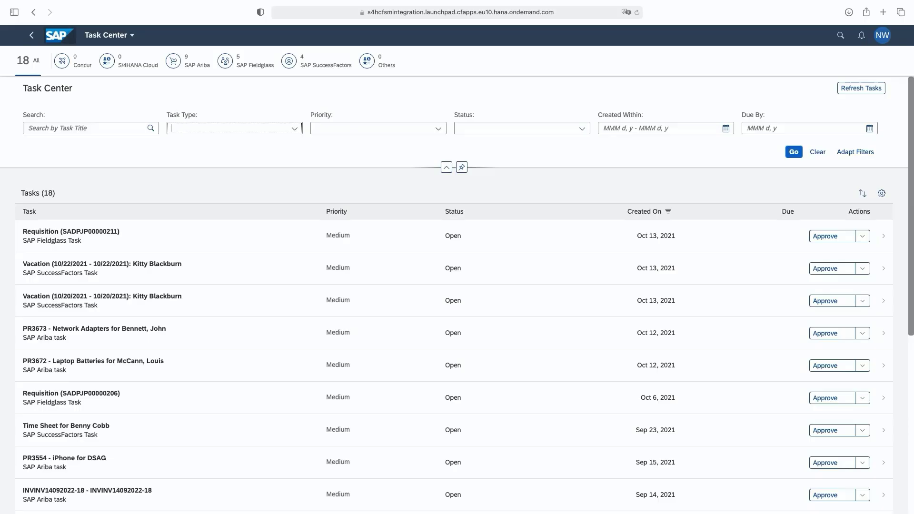
left_click(174, 61)
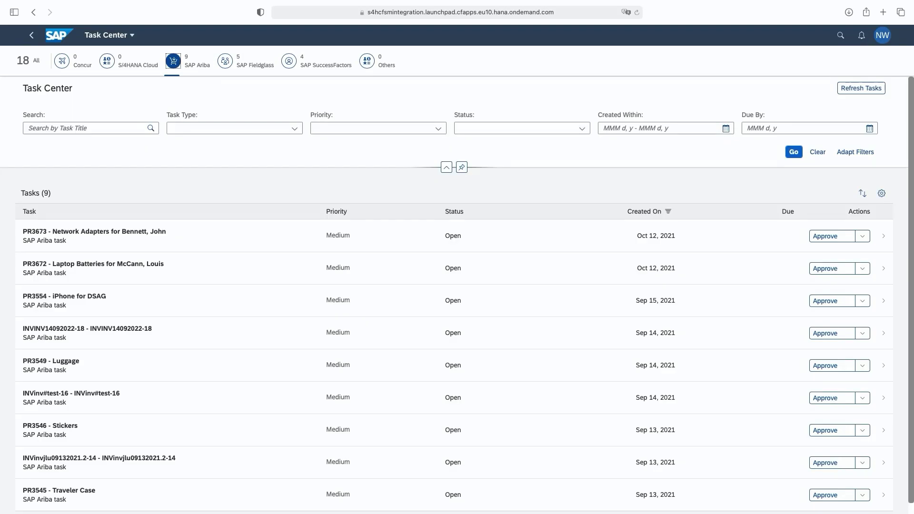
left_click(294, 128)
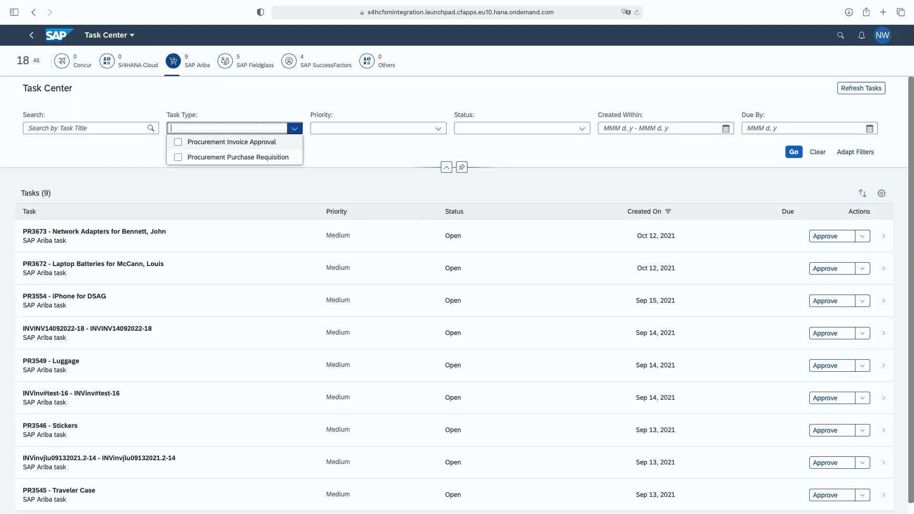
left_click(234, 157)
left_click(794, 152)
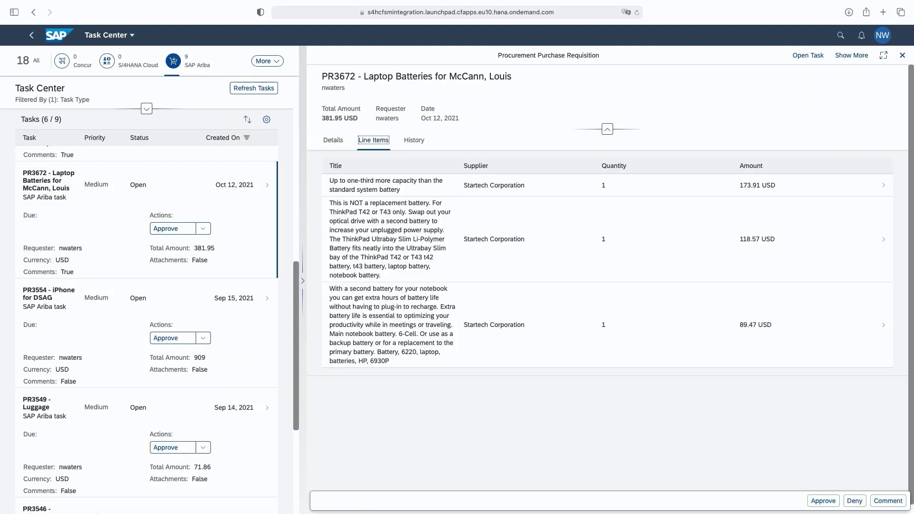
Review the details of the Laptop Batteries purchase requisition, along with its attachments and comments.
key("Right")
key("Right")
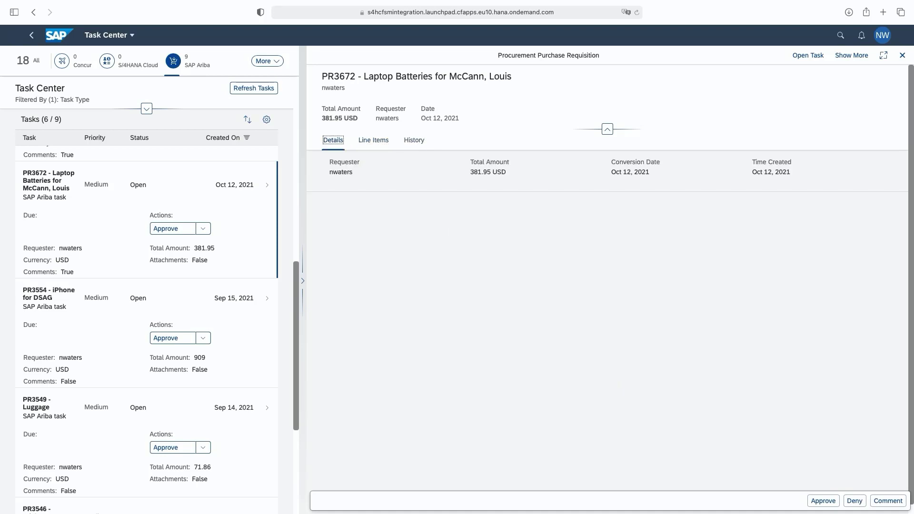
left_click(851, 55)
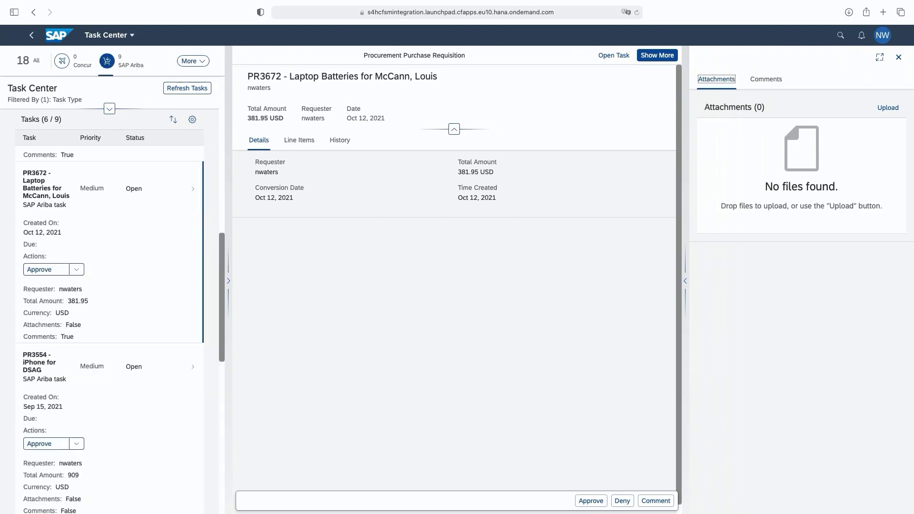
left_click(765, 79)
left_click(898, 57)
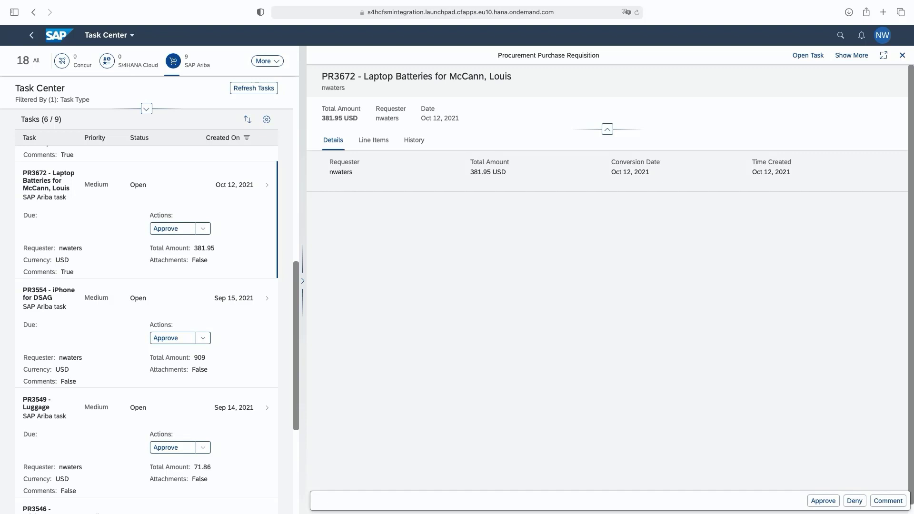
Open the Laptop Batteries requisition in its SAP Ariba source system and look through the request page.
key("shift+Tab")
key("Return")
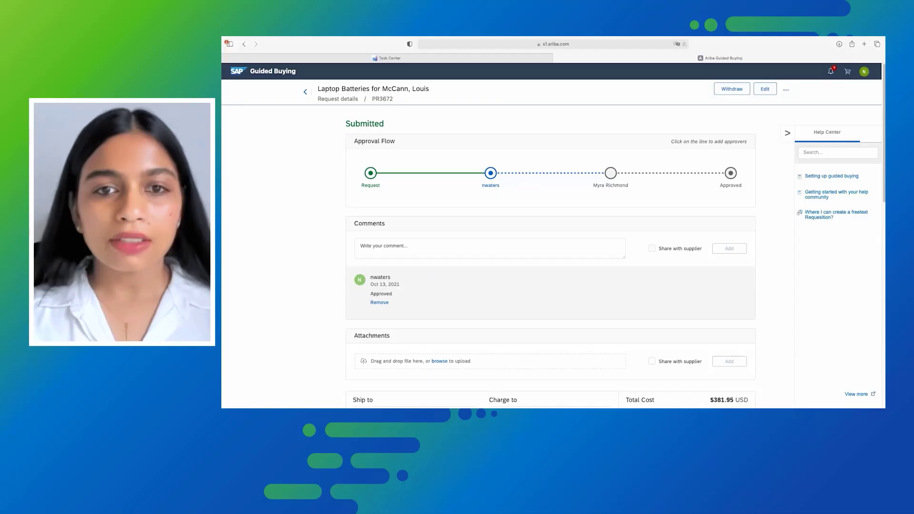
scroll(550, 257, "down", 10)
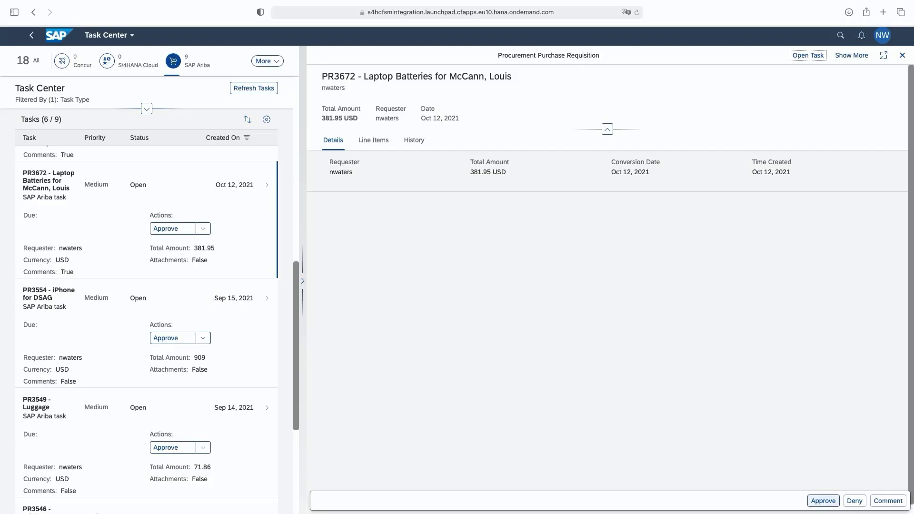
Approve the Laptop Batteries purchase requisition in Task Center with the decision note "Approved".
left_click(823, 500)
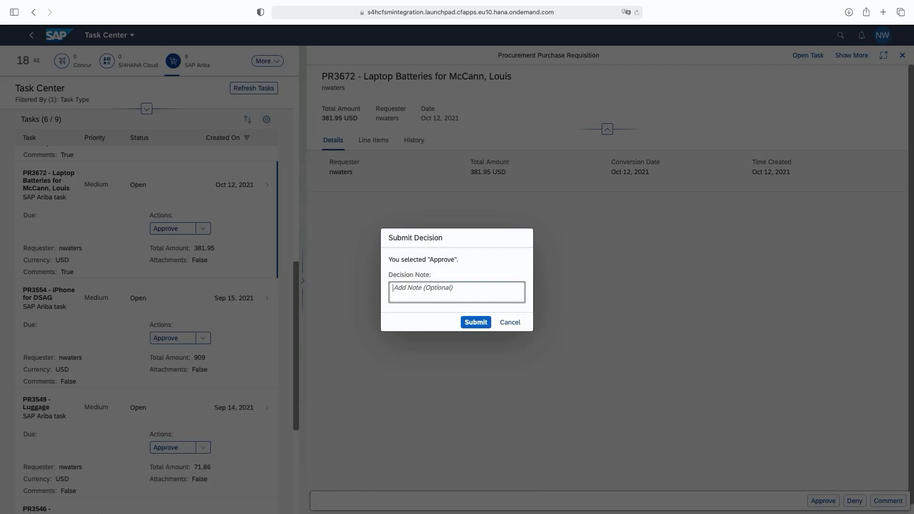
type("Approved")
left_click(476, 323)
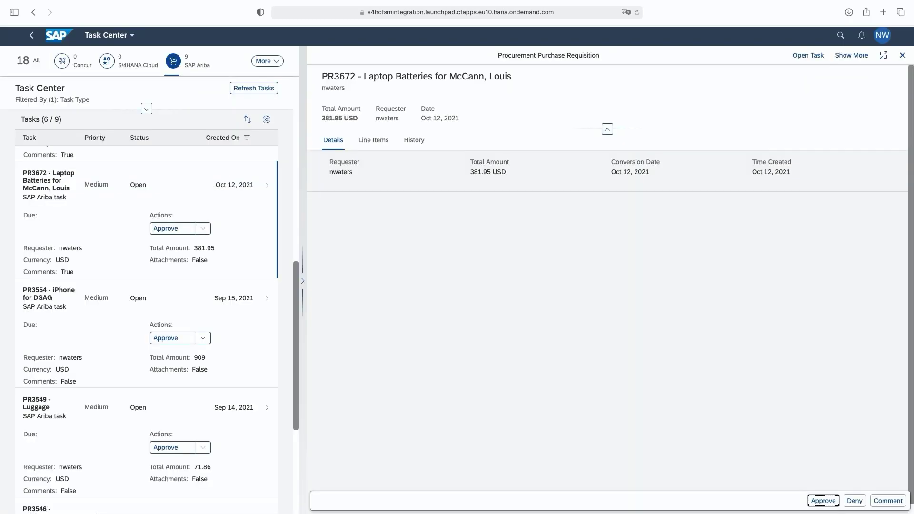